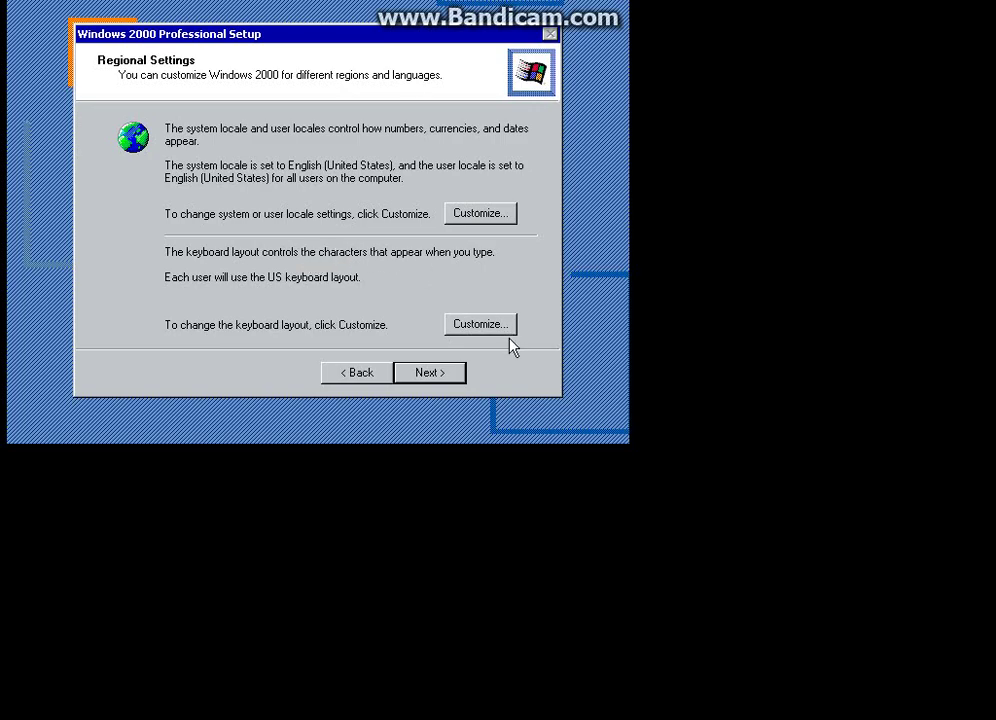
Keep English (United States) with the US keyboard layout as the input locale and accept the regional settings
left_click(470, 331)
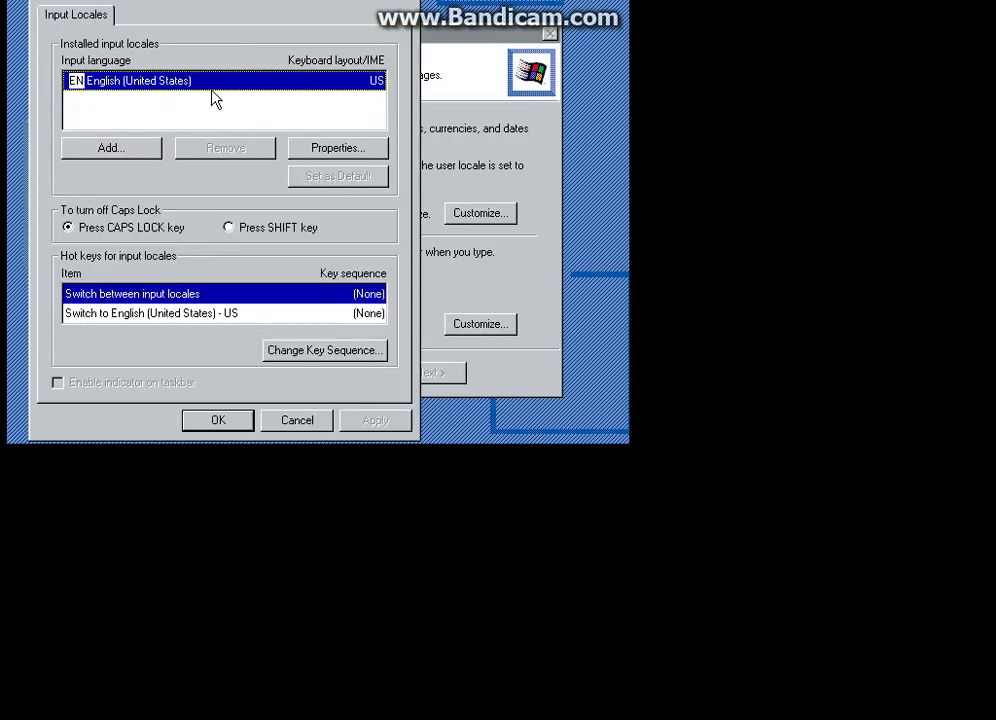
left_click(218, 420)
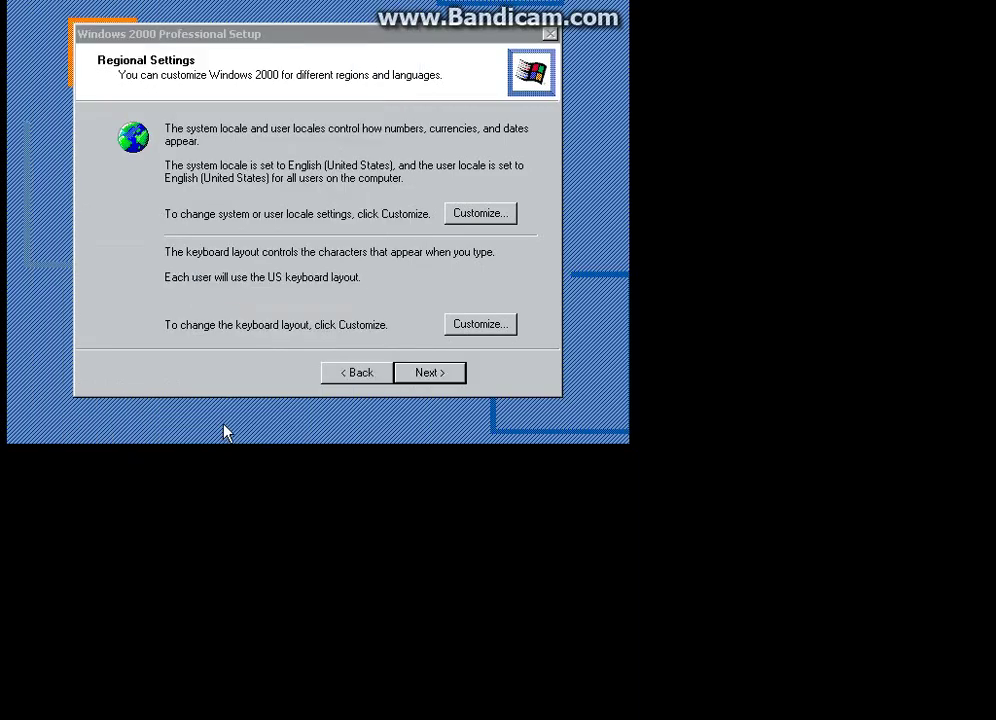
left_click(405, 373)
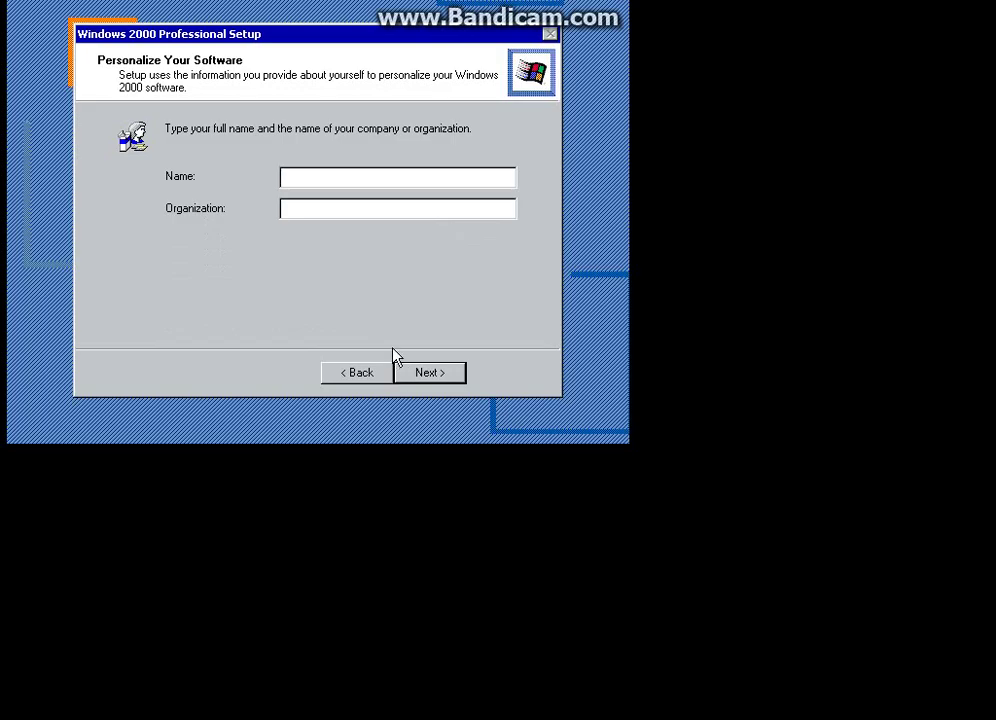
Personalize the software with name anonymus and organization whyi'mbothered, and accept the suggested computer name with a blank administrator password
type("anon")
type("ym")
type("us")
type("why")
type("i'm")
type("bothered")
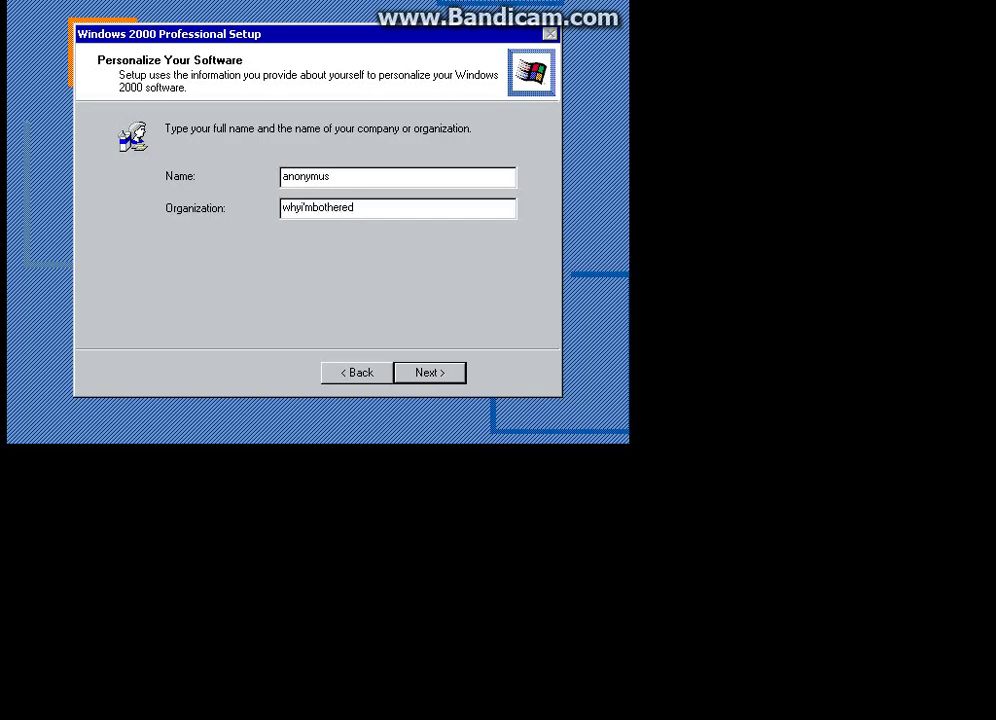
left_click(431, 371)
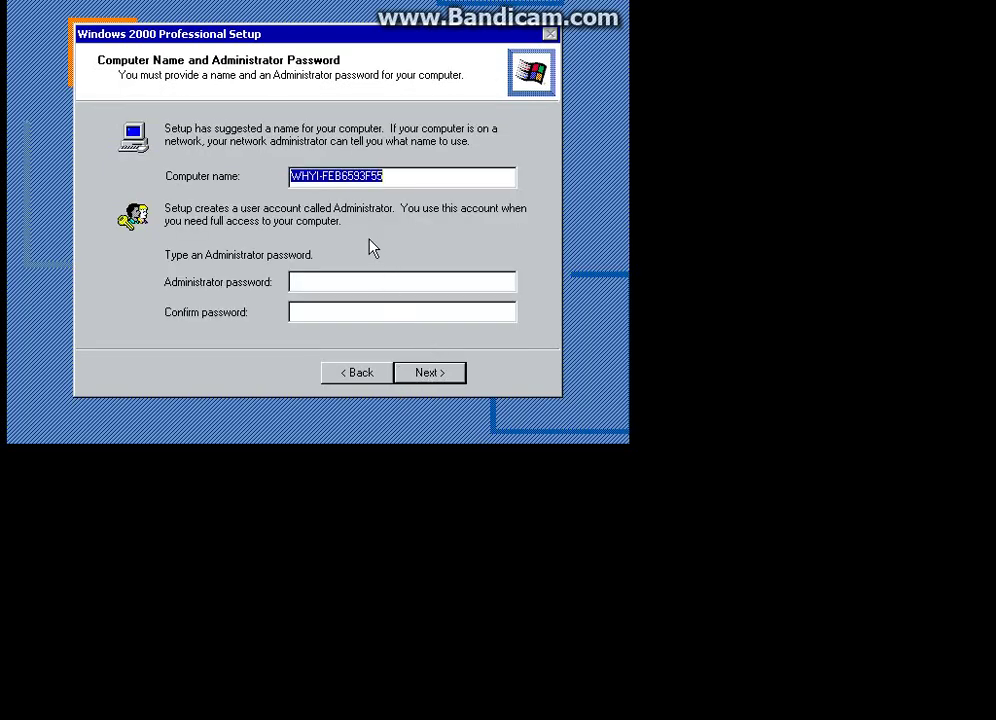
left_click(446, 379)
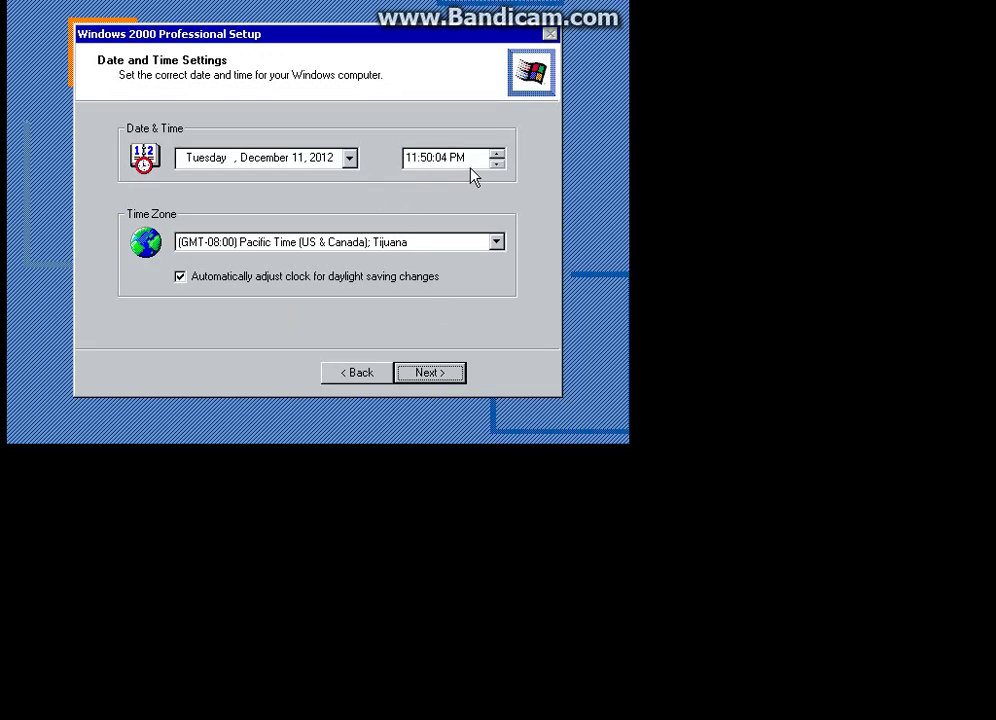
Set the time zone to (GMT) Greenwich Mean Time : Dublin, Edinburgh, Lisbon, London and accept the date and time settings
left_click(430, 248)
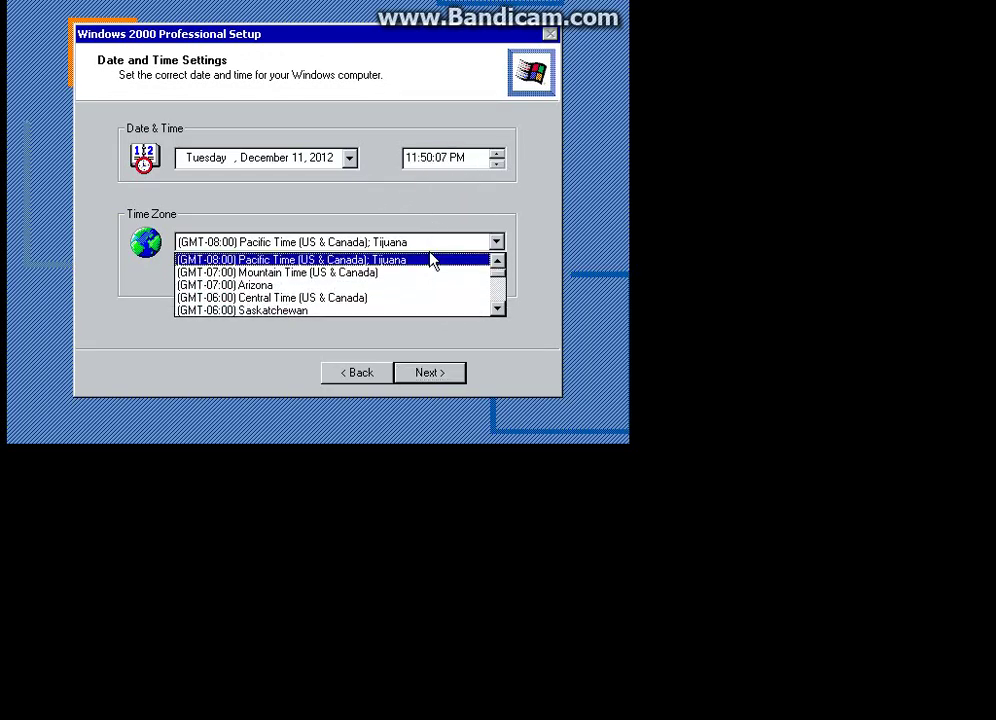
left_click(497, 311)
left_click(497, 311)
left_click(497, 311)
left_click(497, 311)
left_click(497, 311)
left_click(497, 311)
left_click(497, 311)
left_click(497, 311)
left_click(497, 311)
left_click(497, 311)
left_click(497, 311)
left_click(497, 311)
left_click(497, 311)
left_click(497, 311)
left_click(497, 311)
left_click(497, 311)
left_click(497, 311)
left_click(497, 311)
left_click(497, 311)
left_click(497, 311)
left_click(497, 311)
scroll(456, 313, "down", 2)
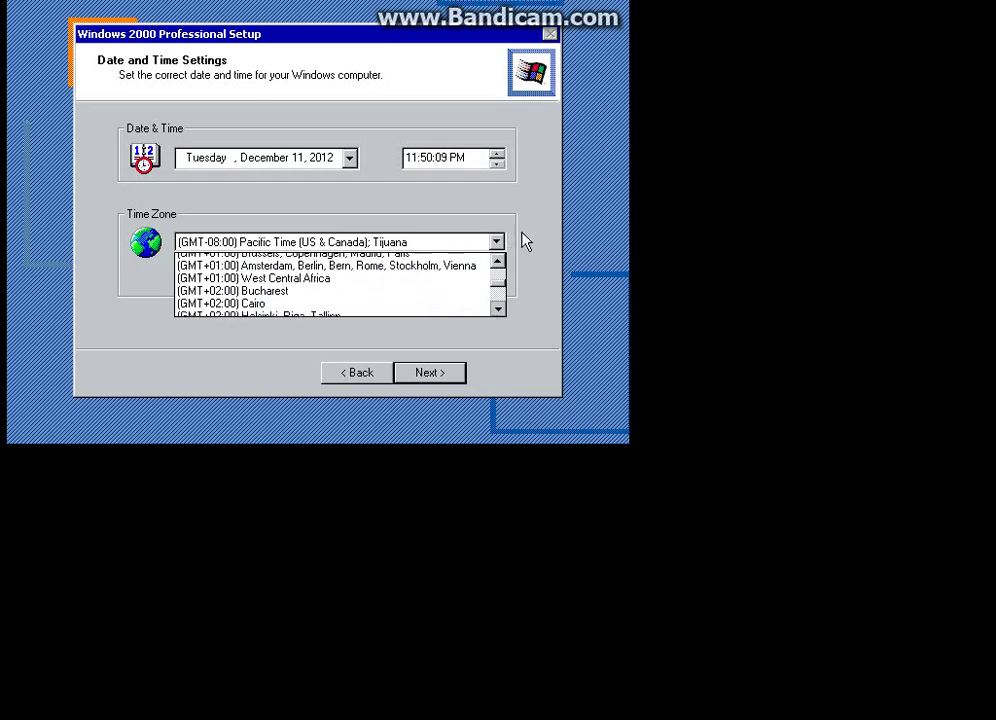
scroll(480, 274, "up", 3)
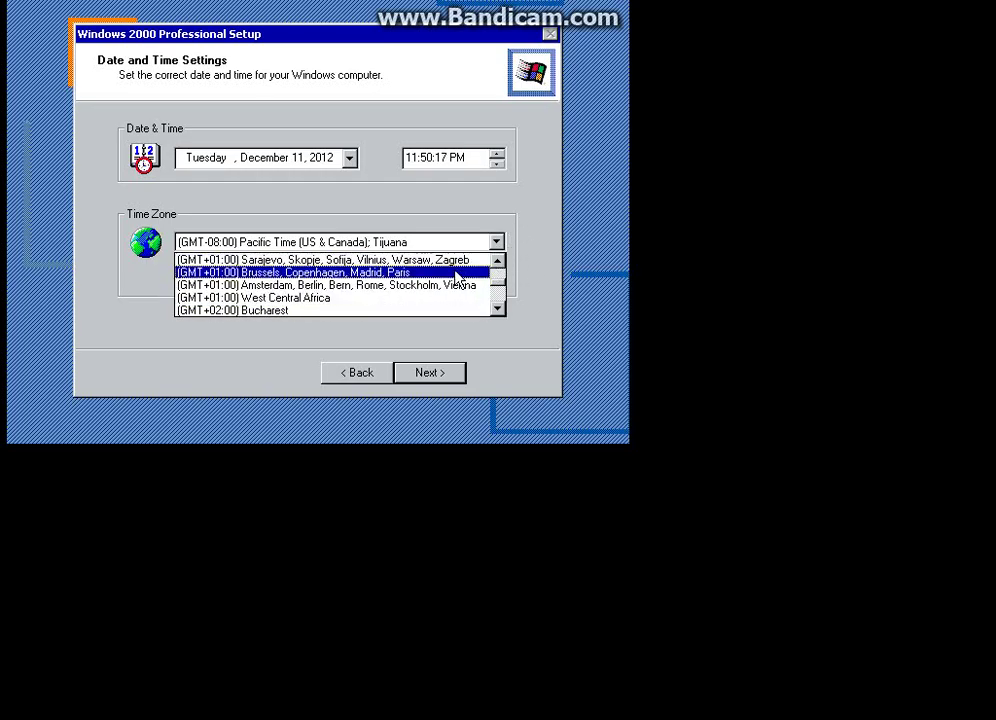
left_click(498, 263)
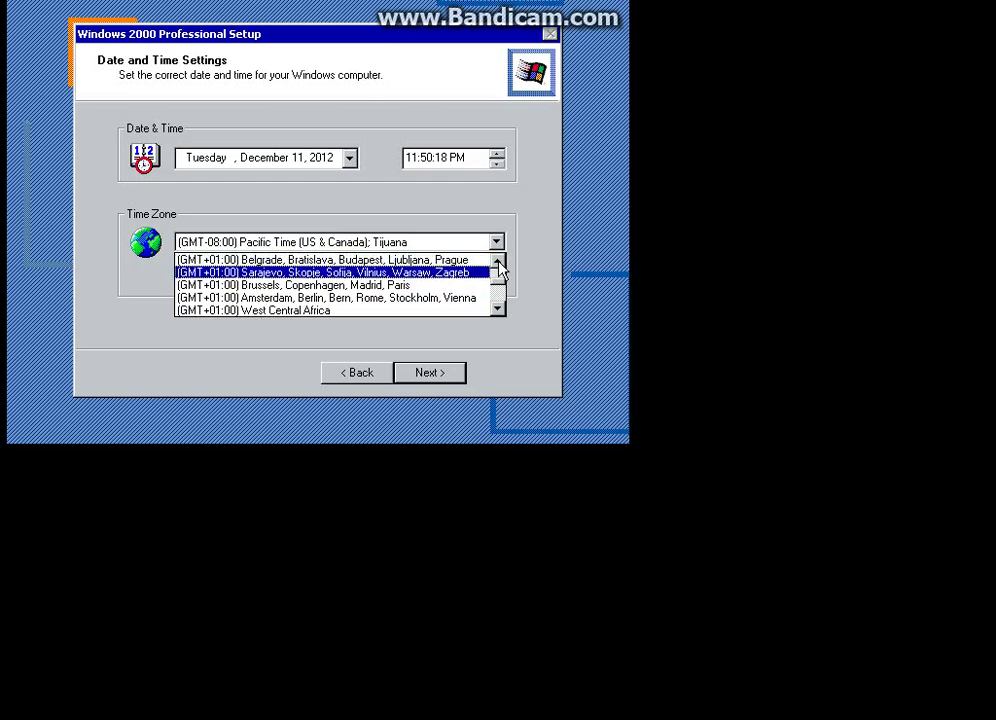
left_click(498, 263)
left_click(498, 263)
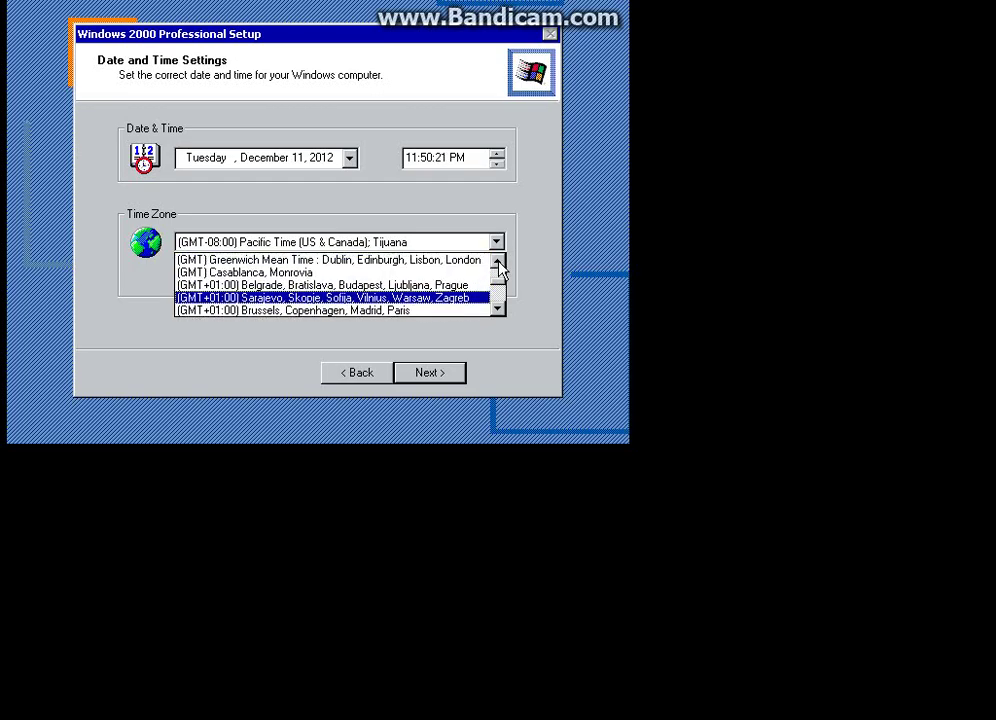
left_click(465, 260)
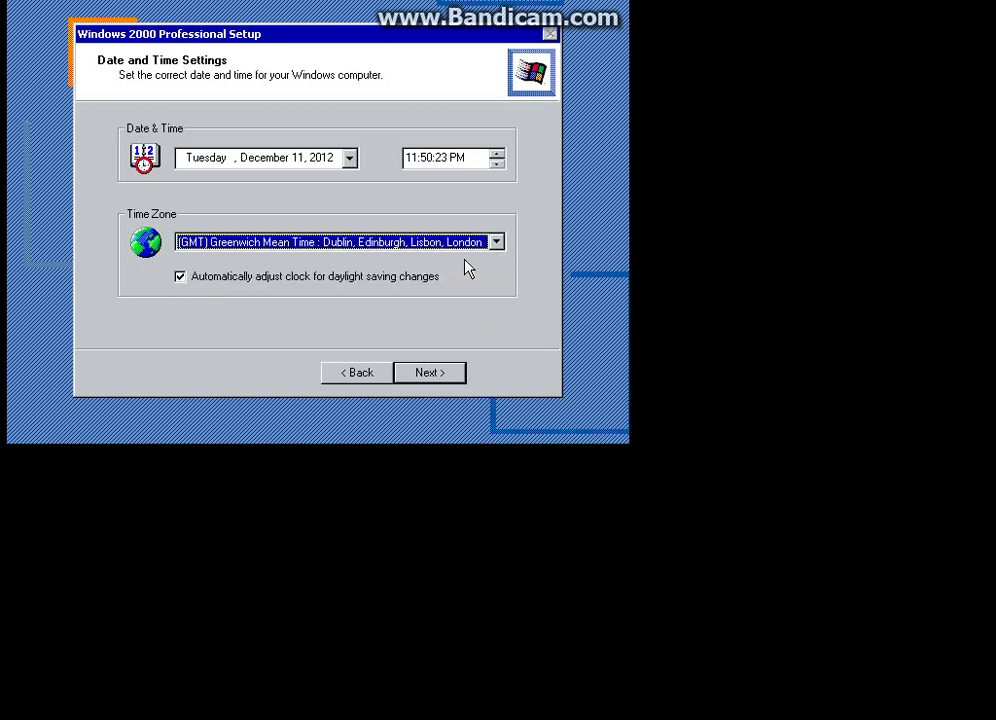
left_click(428, 373)
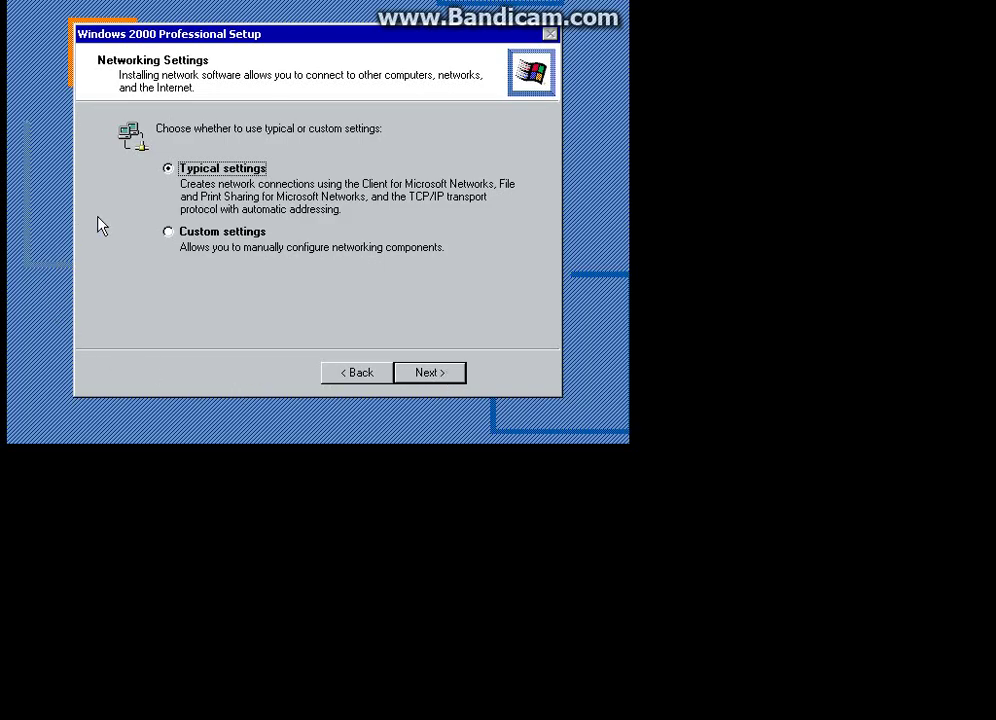
Accept typical networking settings and keep the computer outside a domain in the workgroup WORKGROUP
left_click(430, 372)
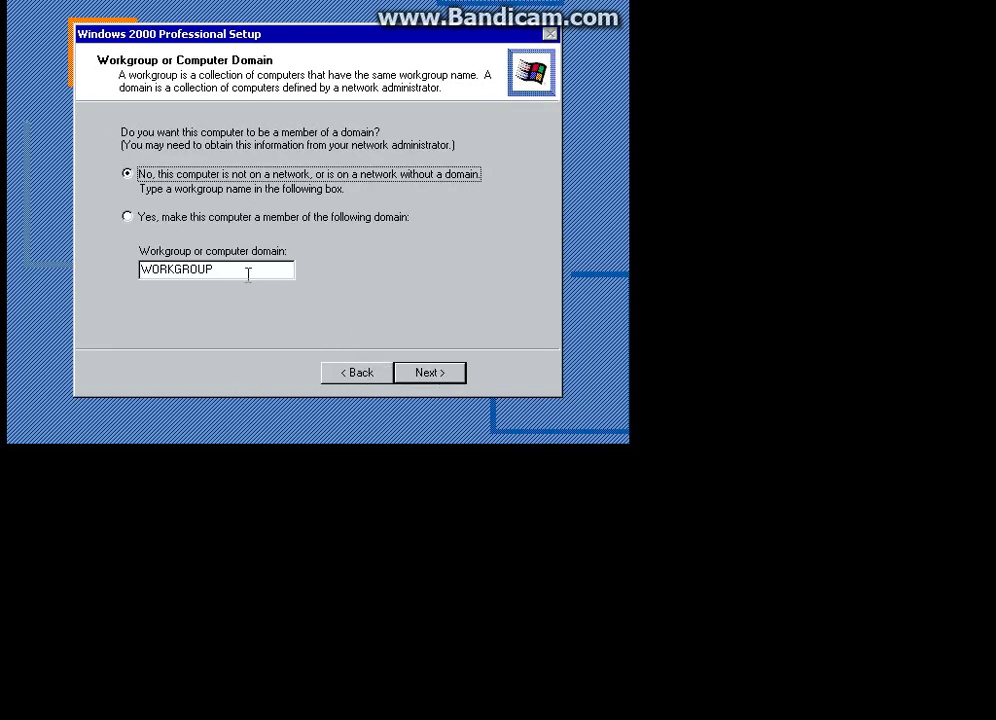
left_click(420, 374)
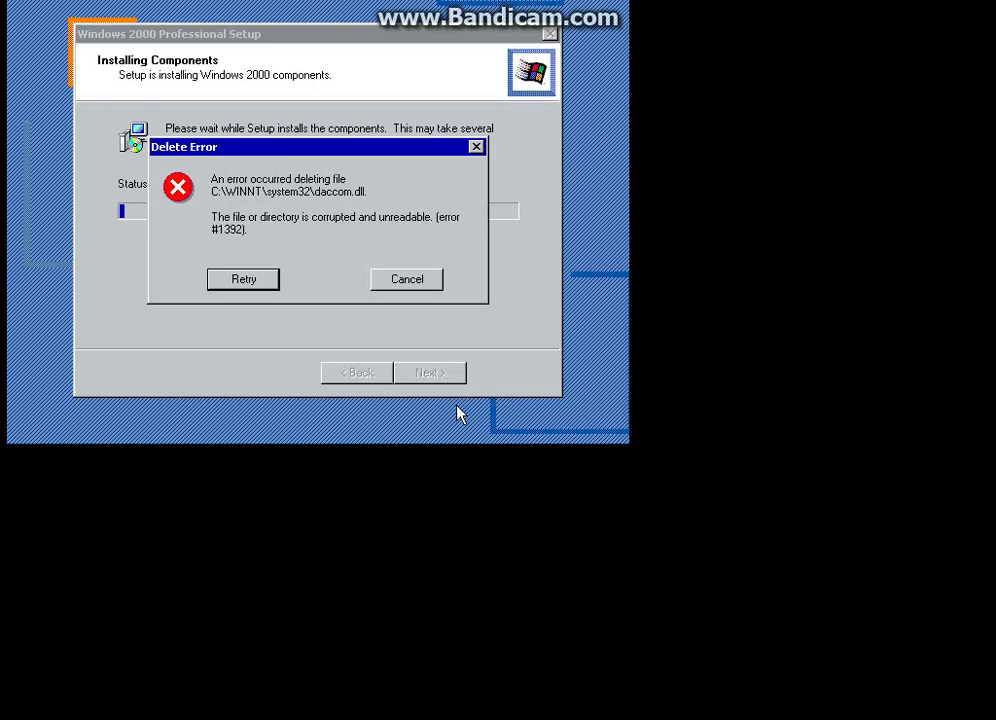
Dismiss the delete errors for daccom.dll and dbmsshrn.dll and continue setup without copying these files
left_click(389, 284)
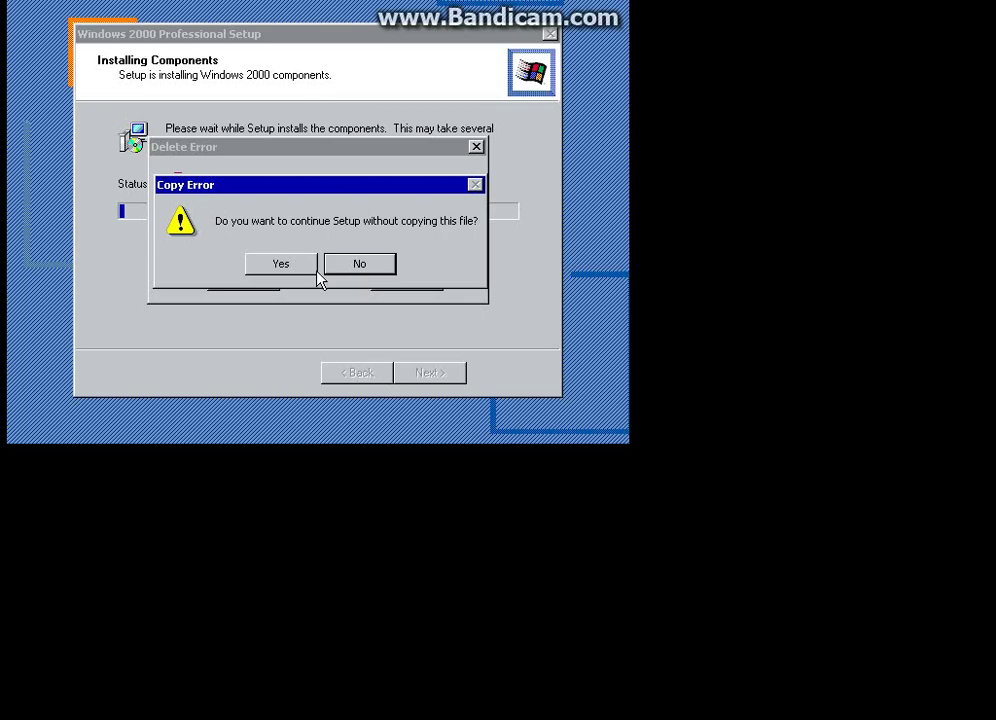
left_click(352, 265)
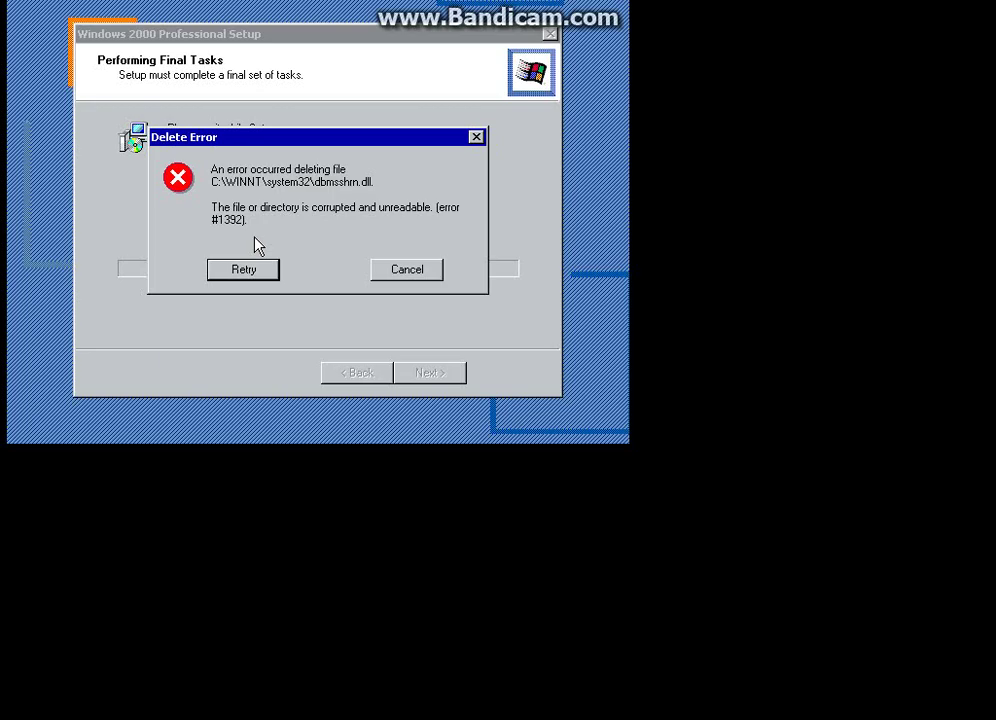
left_click(243, 269)
left_click(422, 269)
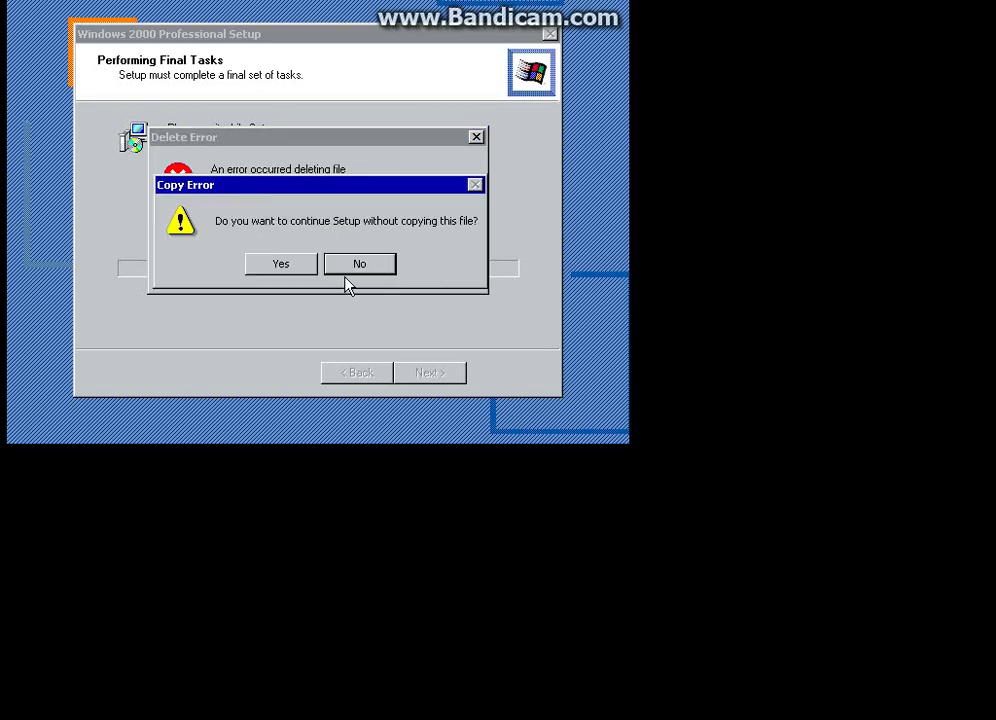
left_click(279, 266)
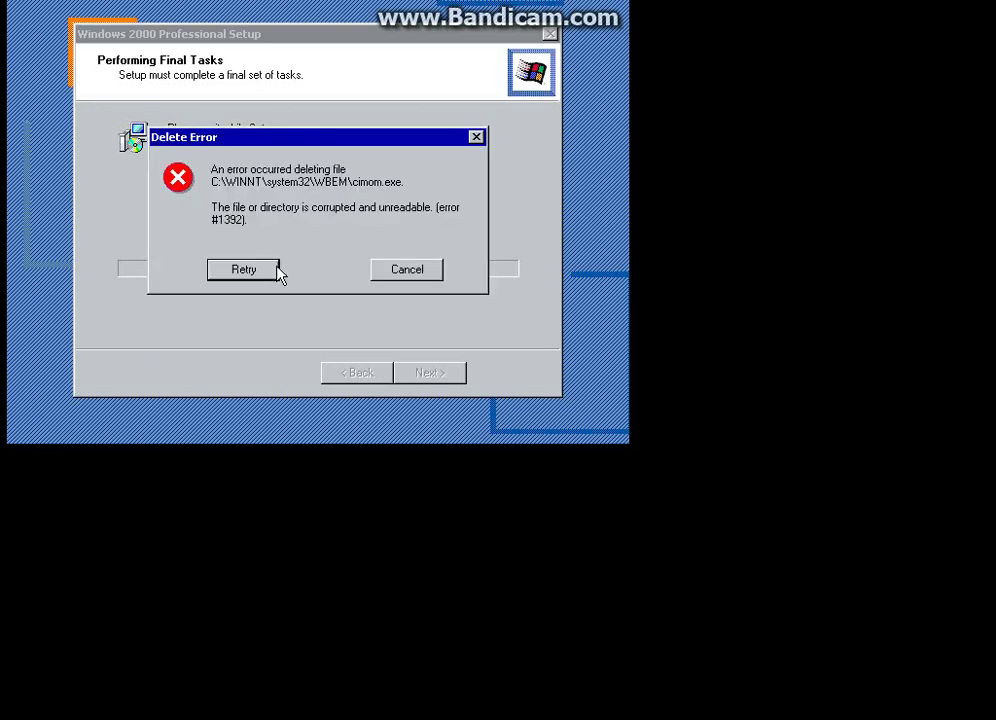
Dismiss the delete error for WBEM\cimom.exe and continue setup without copying that file
left_click(390, 269)
left_click(285, 268)
left_click(411, 267)
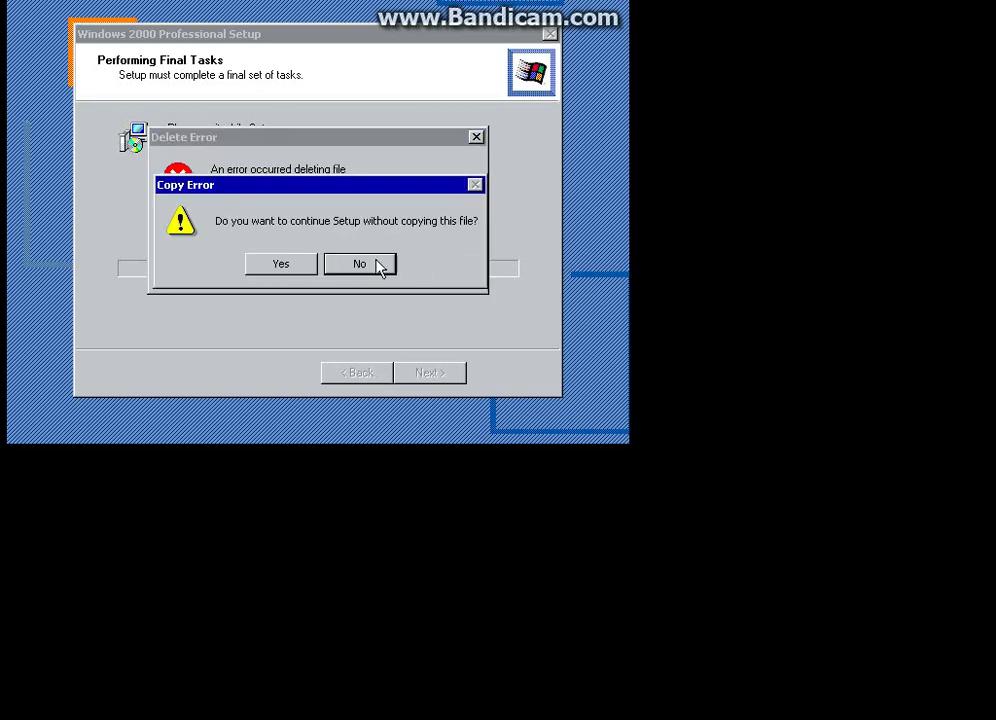
left_click(256, 268)
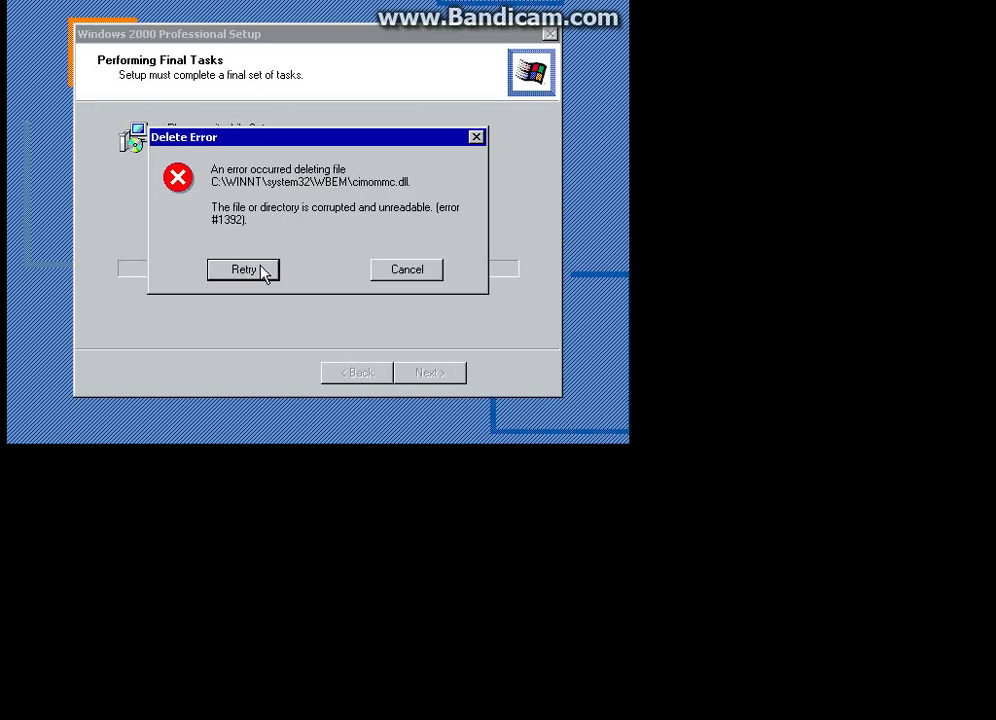
Skip every remaining file with a delete error, including cimommc.dll, hmomcore.dll, hmmcli.dll and hmmsvc.dll in WBEM, and continue setup without copying them
key("Escape")
left_click(261, 267)
key("Escape")
left_click(261, 267)
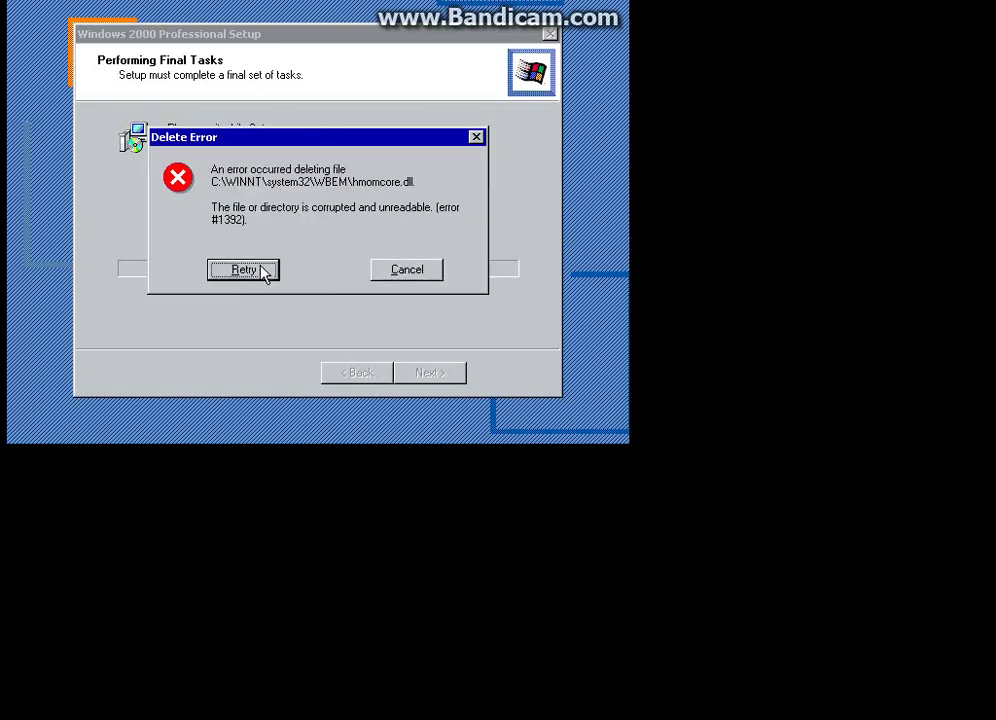
key("Escape")
left_click(261, 267)
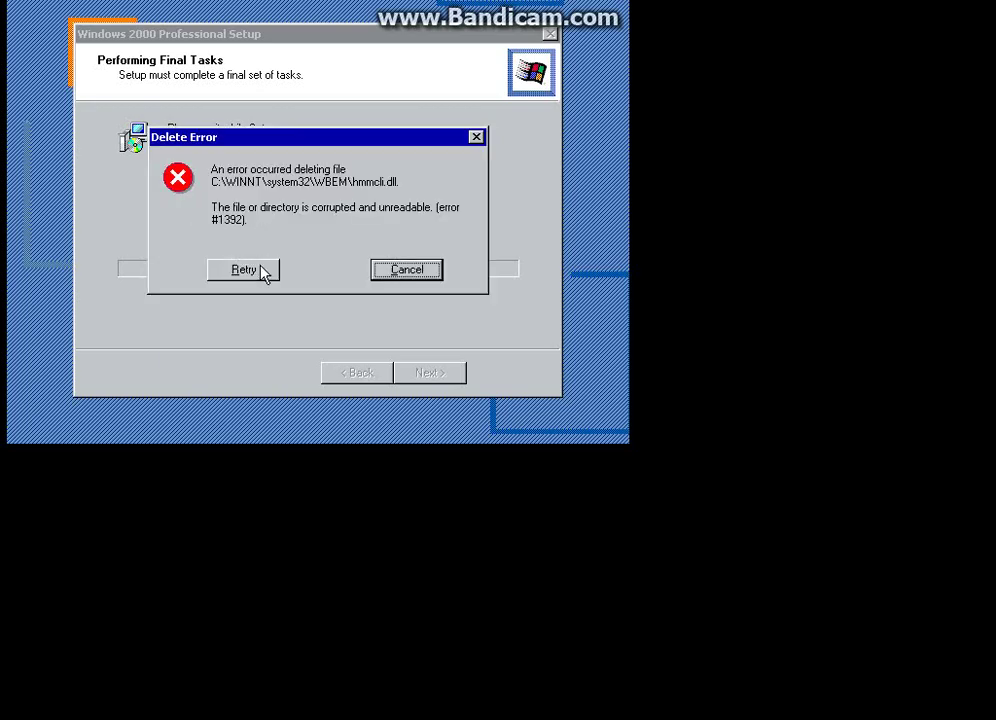
key("Escape")
left_click(261, 267)
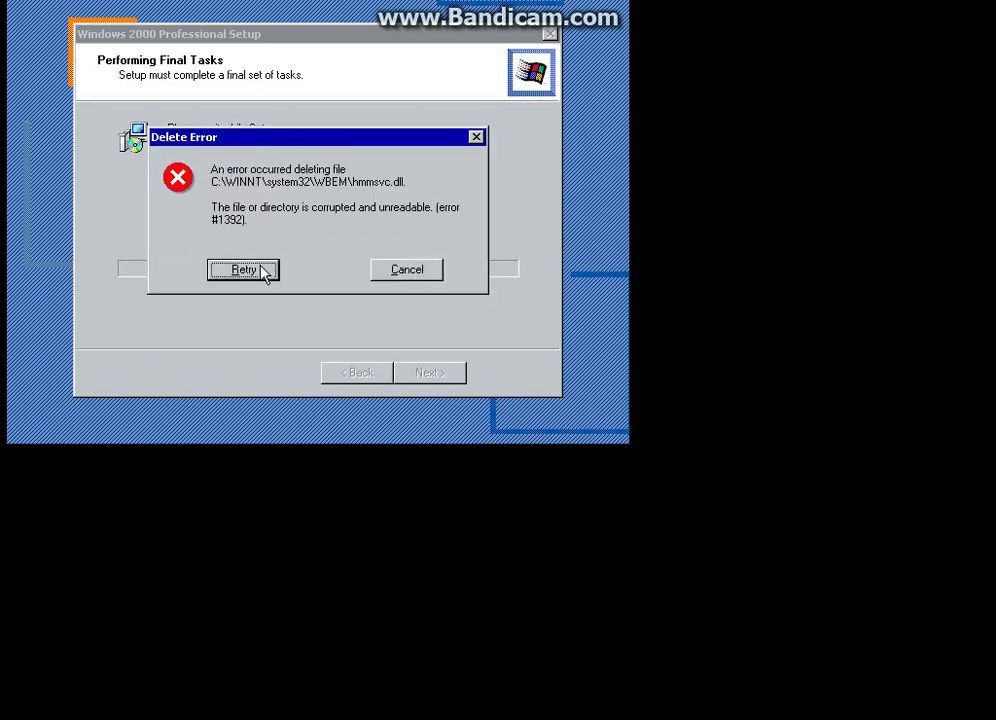
key("Escape")
left_click(261, 267)
key("Escape")
left_click(261, 267)
key("Escape")
left_click(261, 267)
key("Escape")
left_click(261, 267)
key("Escape")
left_click(261, 267)
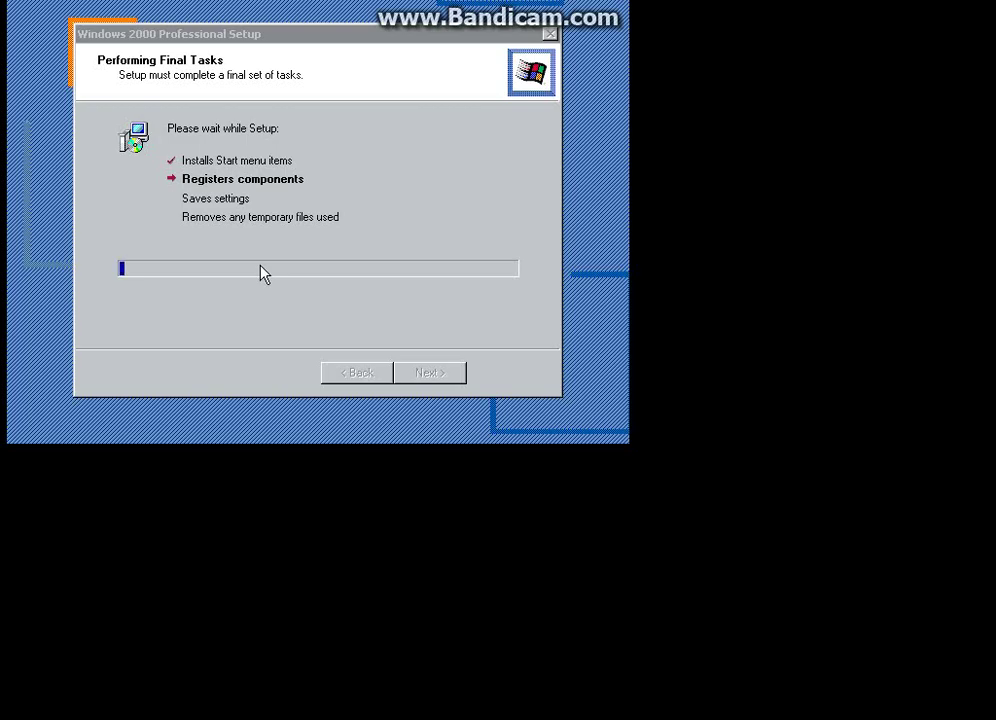